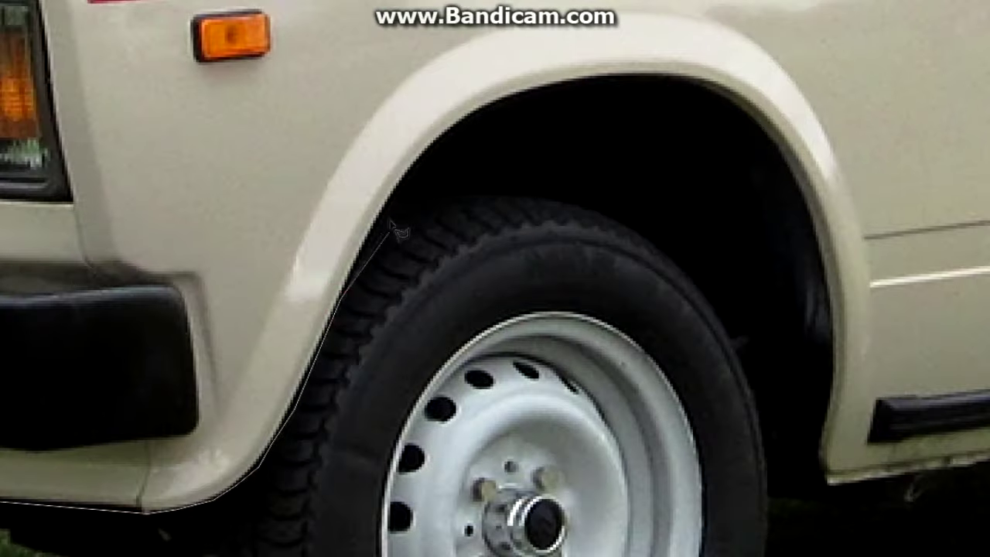
Trace the outline along the front arch, sill and rear arch, keeping wheels outside
click(419, 164)
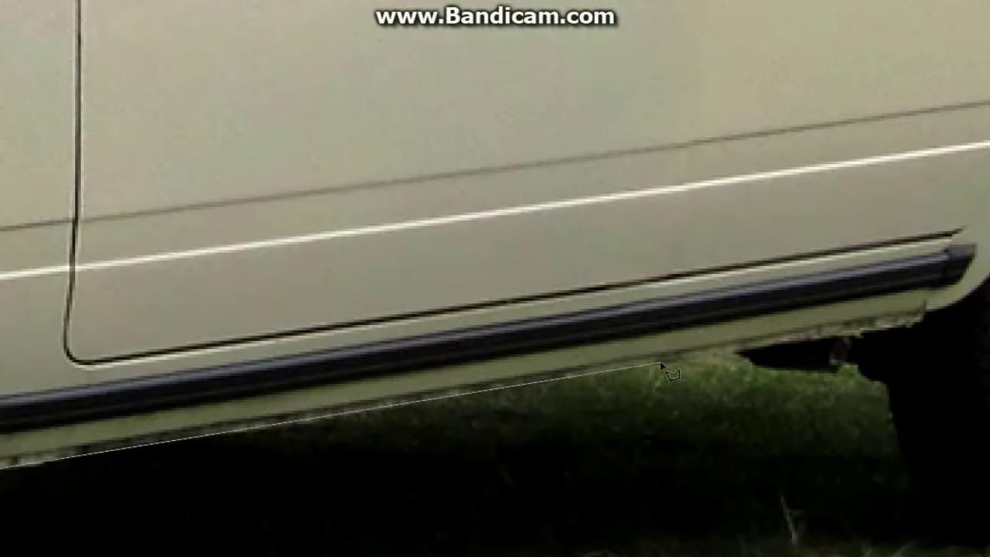
click(950, 352)
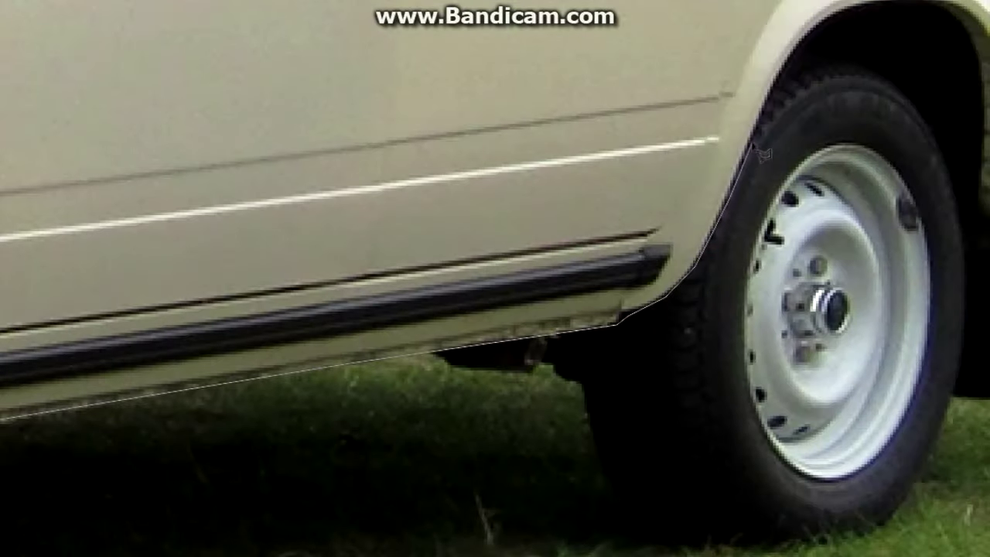
drag(834, 37, 502, 207)
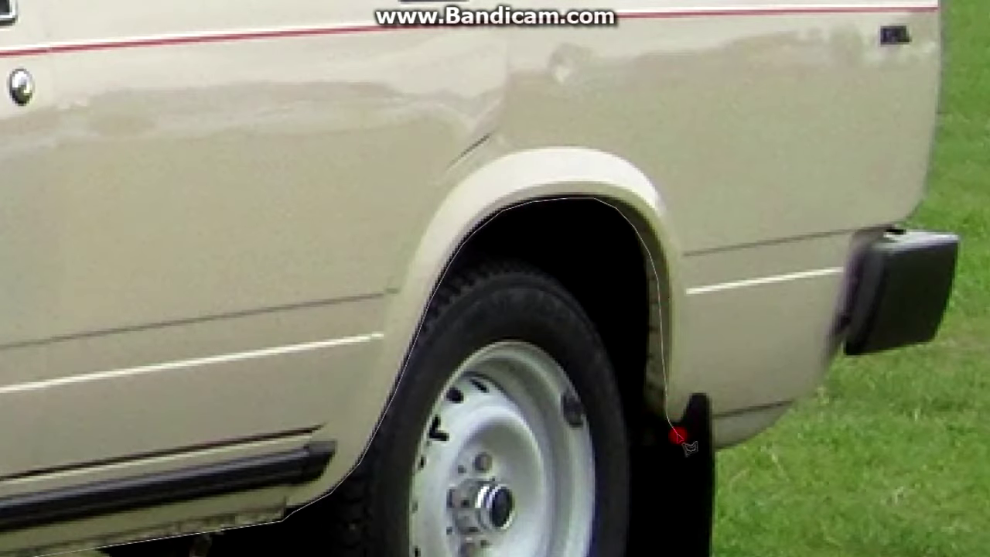
drag(684, 445, 735, 259)
key(ctrl+minus)
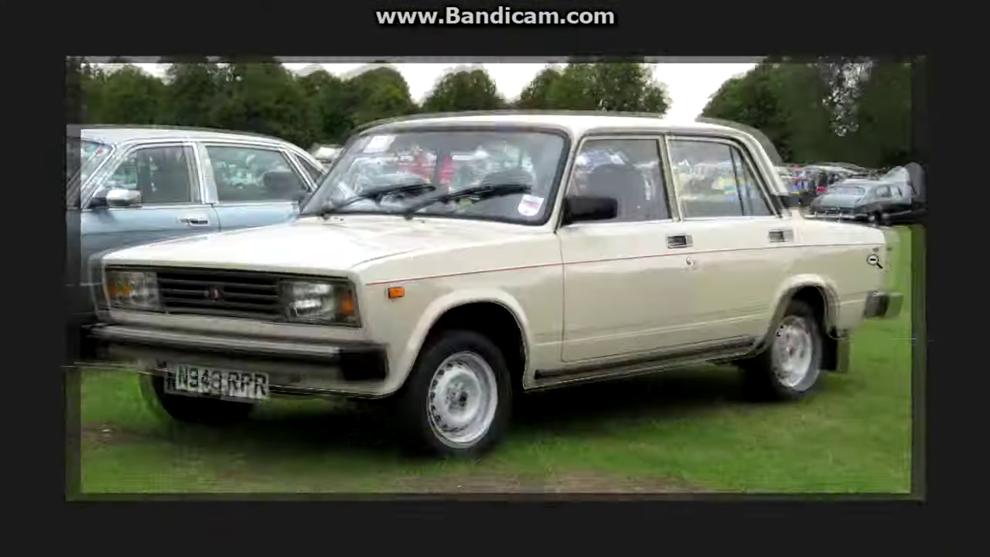
Close the body selection and Free Transform it down over the wheels
click(862, 87)
click(127, 81)
double_click(128, 286)
right_click(414, 300)
click(486, 469)
key(shift+Down)
key(shift+Down)
key(shift+Down)
key(Return)
Paint out the front licence plate and tow hitch, blending into the bumper
scroll(404, 256, up, 3)
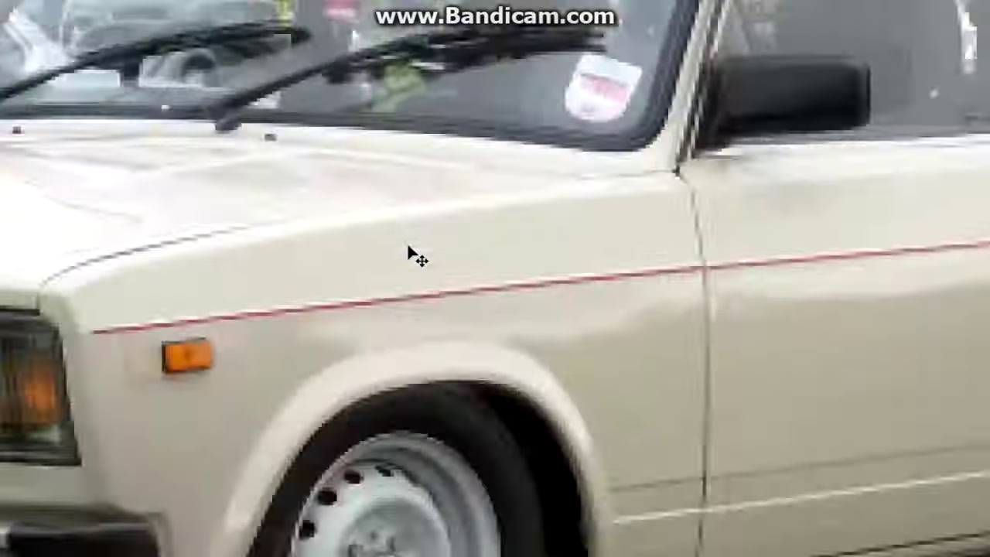
scroll(404, 256, up, 3)
scroll(404, 256, up, 3)
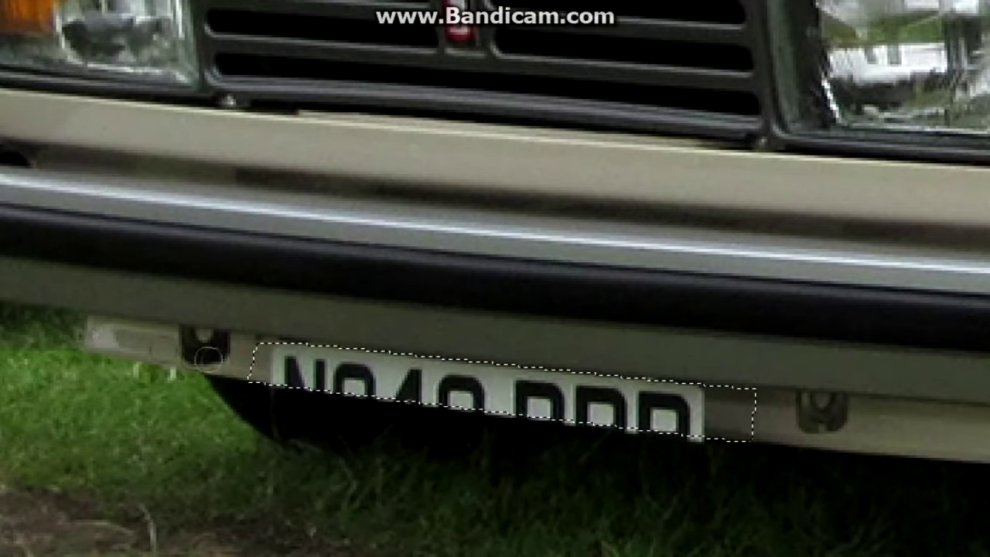
mouse_move(411, 348)
mouse_down()
mouse_move(453, 354)
mouse_move(438, 402)
mouse_up()
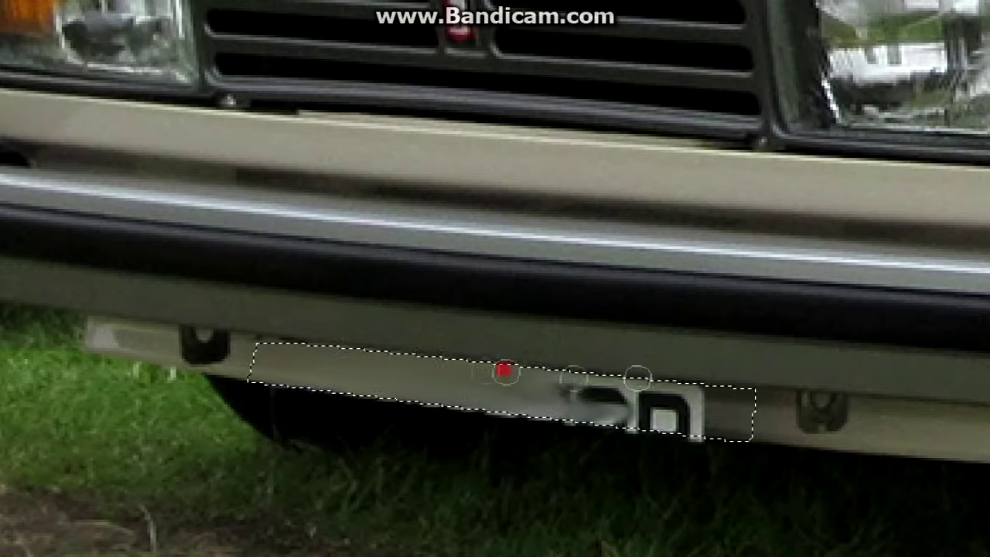
drag(724, 394, 616, 403)
drag(689, 447, 645, 402)
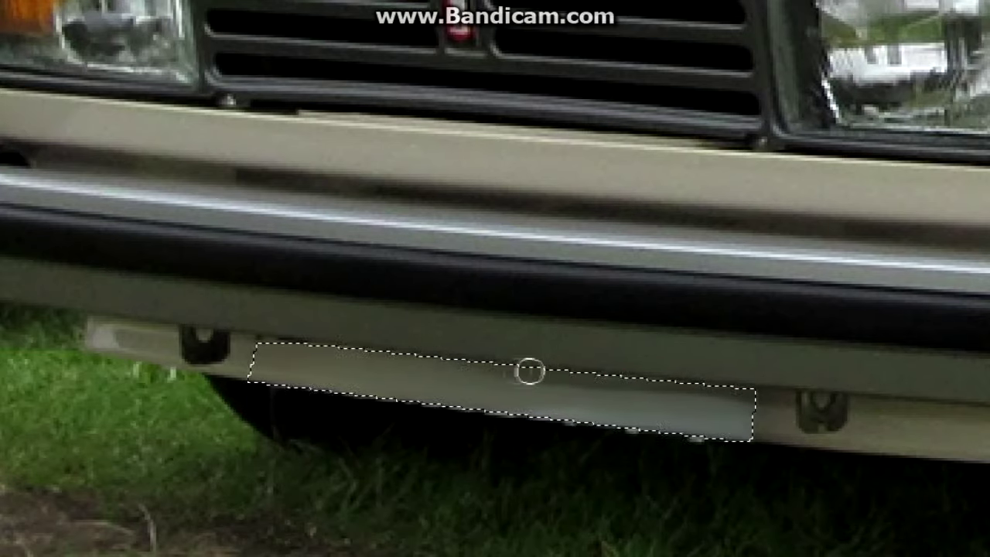
click(767, 440)
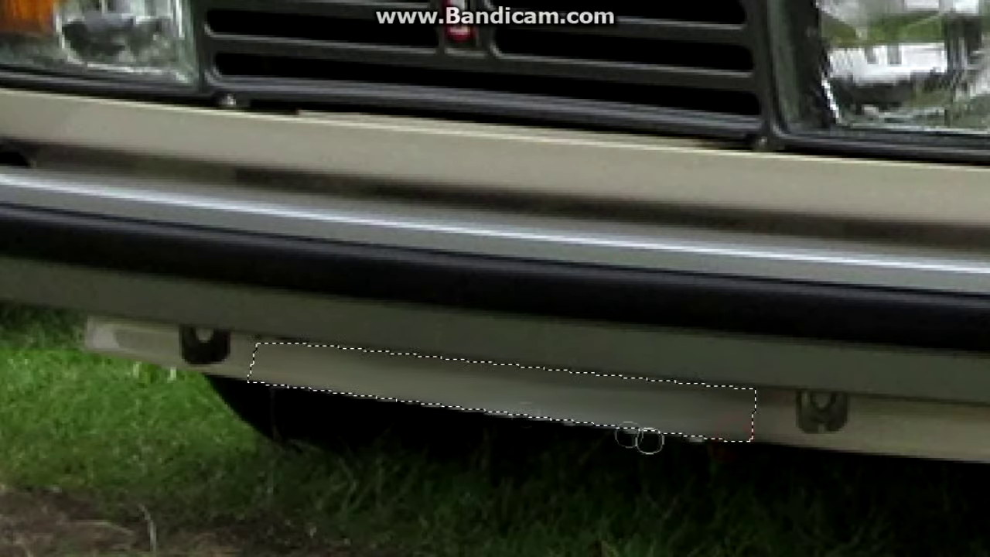
Adjust the brush size and begin outlining the car at the bumper corner
right_click(727, 357)
key(Escape)
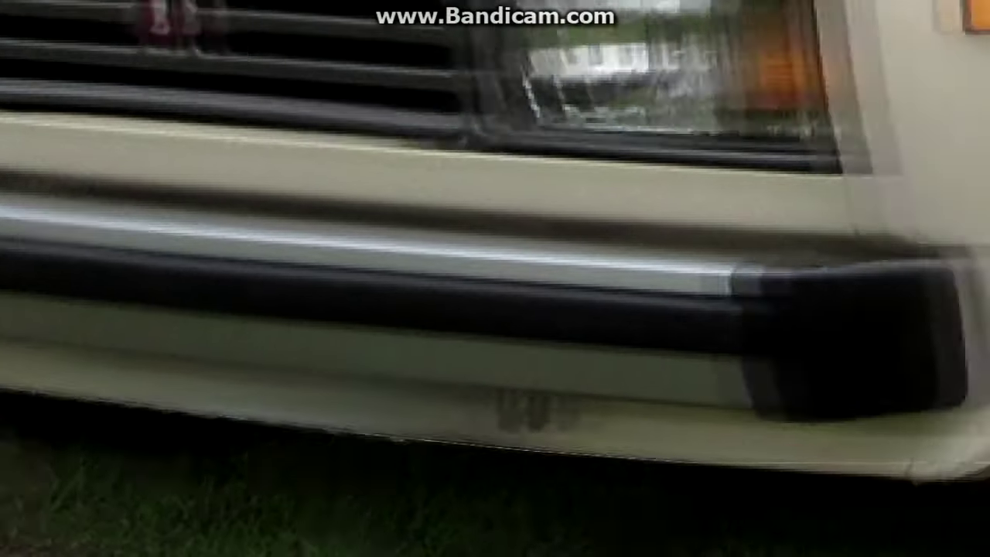
click(802, 483)
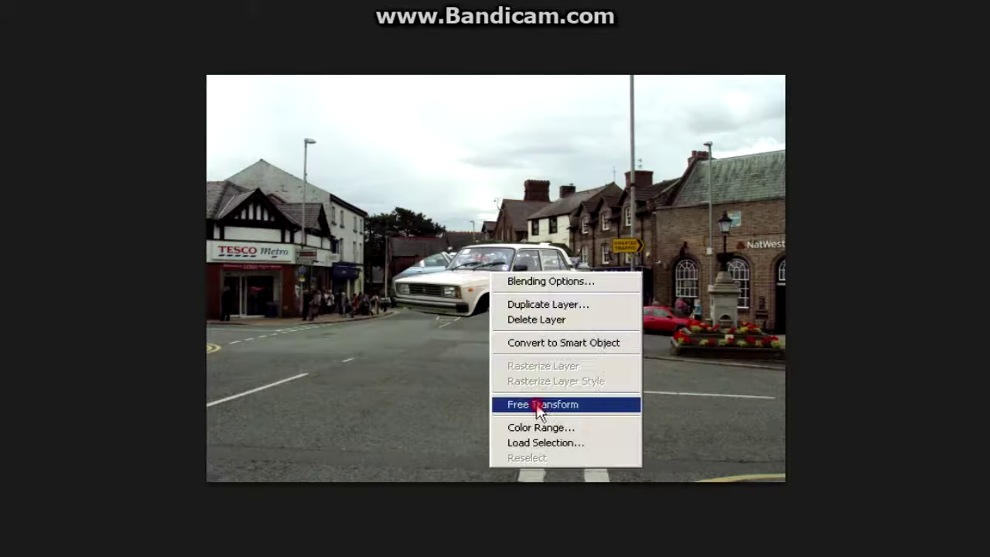
Enlarge and lower the pasted car on the street, then open Image Size
click(539, 405)
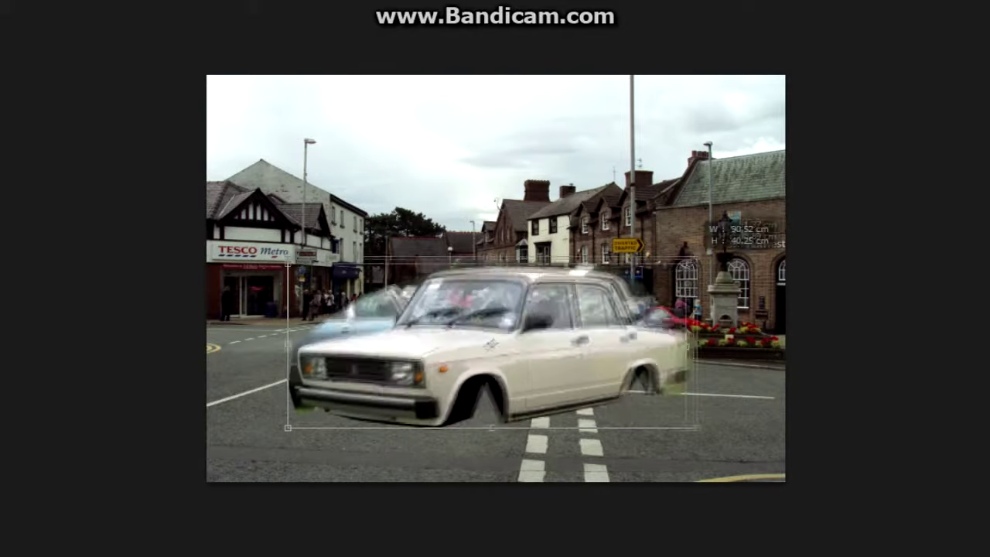
click(110, 55)
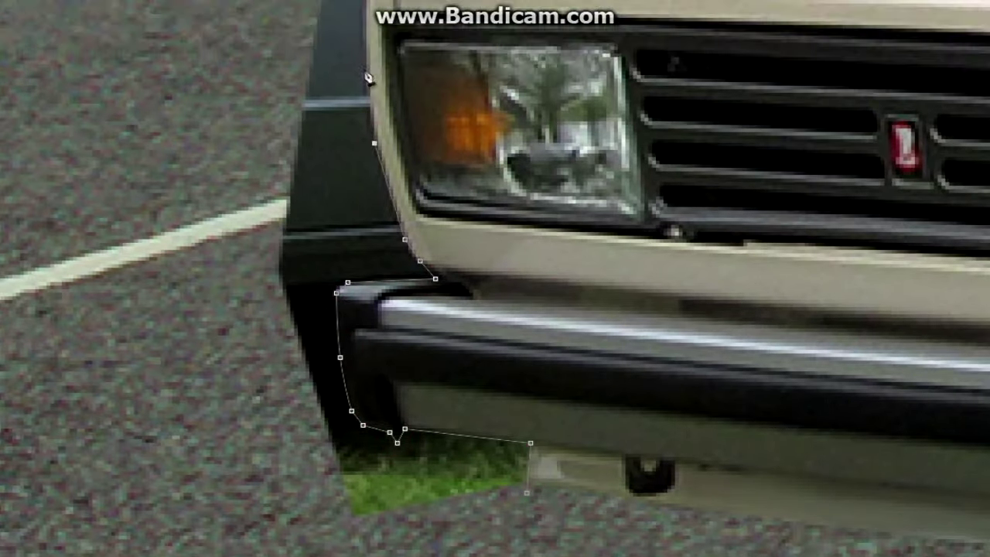
Trace the outline from the headlight over the hood and windshield to the roof edge
drag(405, 183, 383, 164)
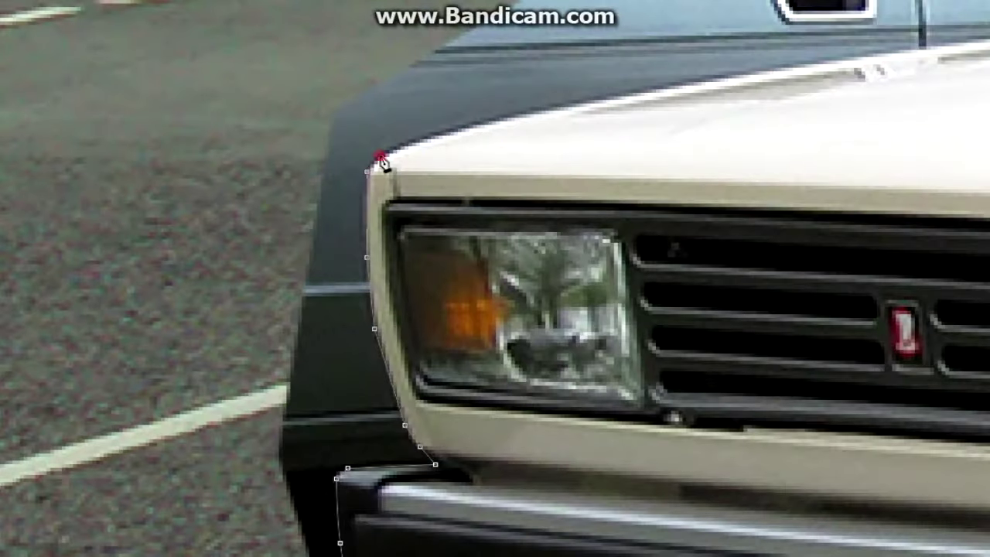
drag(545, 114, 755, 98)
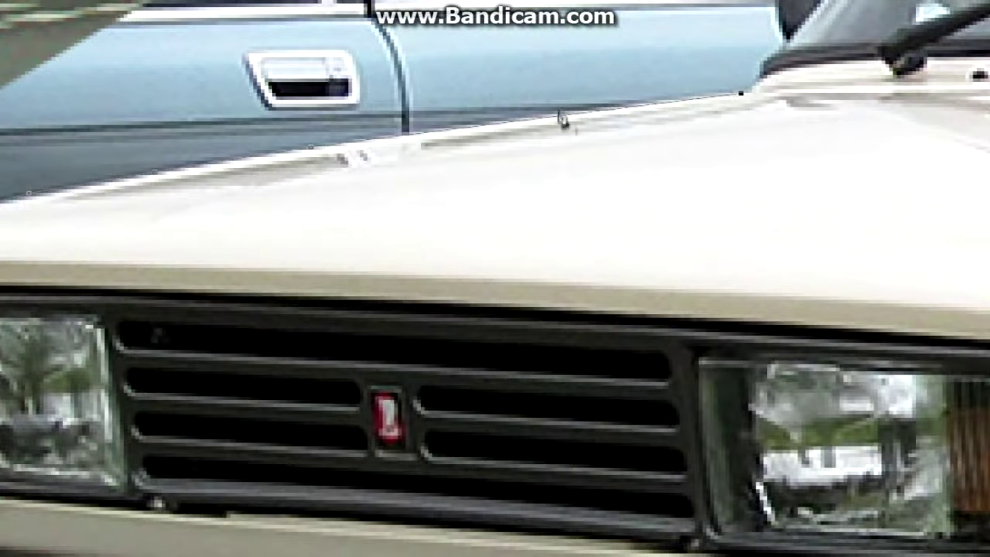
scroll(495, 278, up, 3)
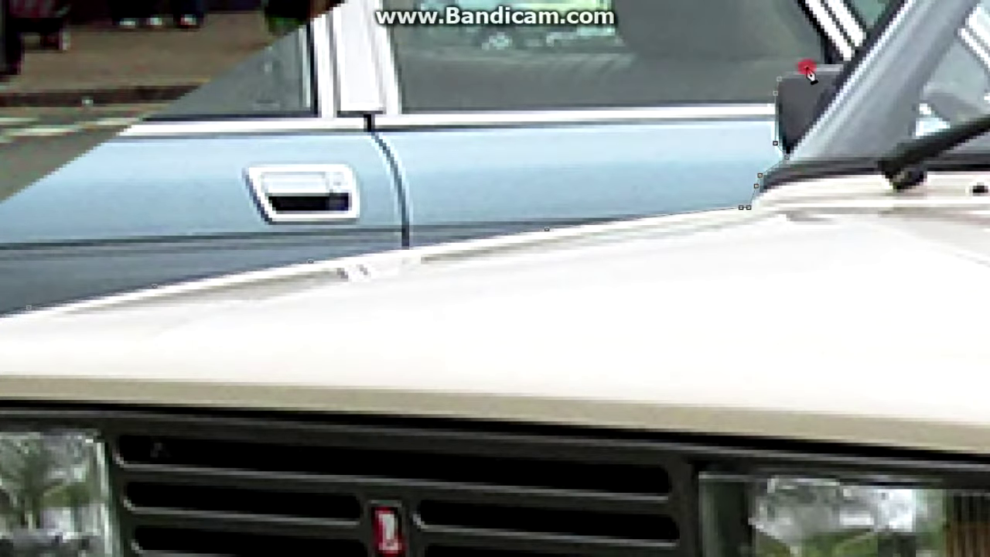
drag(808, 71, 524, 132)
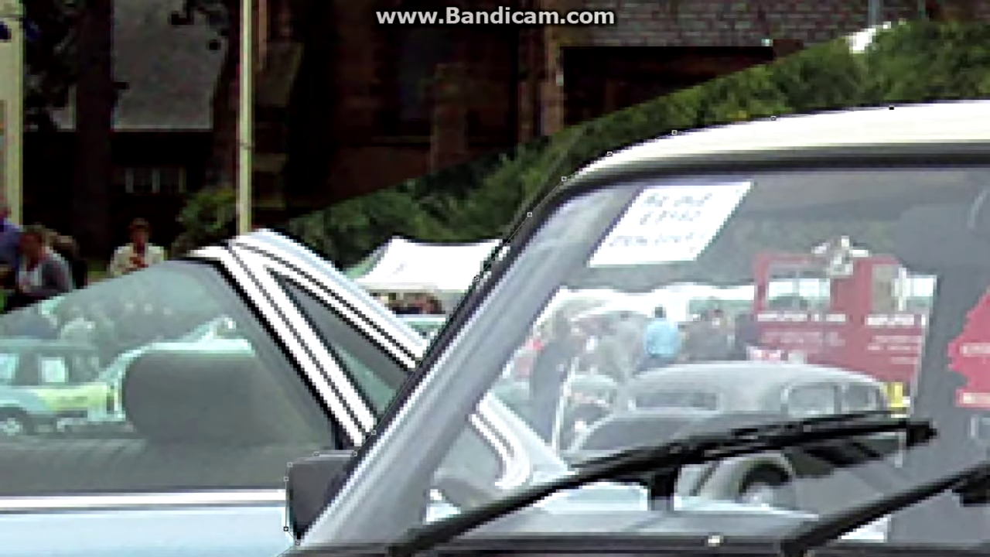
mouse_move(673, 47)
mouse_down()
mouse_move(884, 132)
mouse_move(623, 259)
mouse_up()
drag(917, 258, 329, 260)
click(661, 279)
Pan down along the car's rear and zoom out to view it on the street
scroll(774, 396, down, 2)
scroll(848, 476, down, 3)
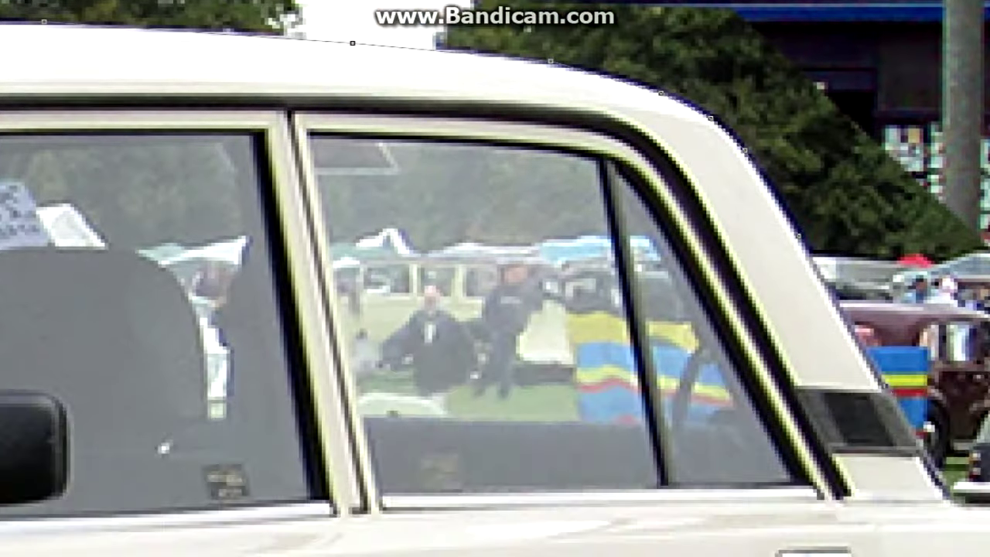
scroll(889, 493, right, 3)
scroll(882, 534, down, 1)
scroll(851, 511, right, 3)
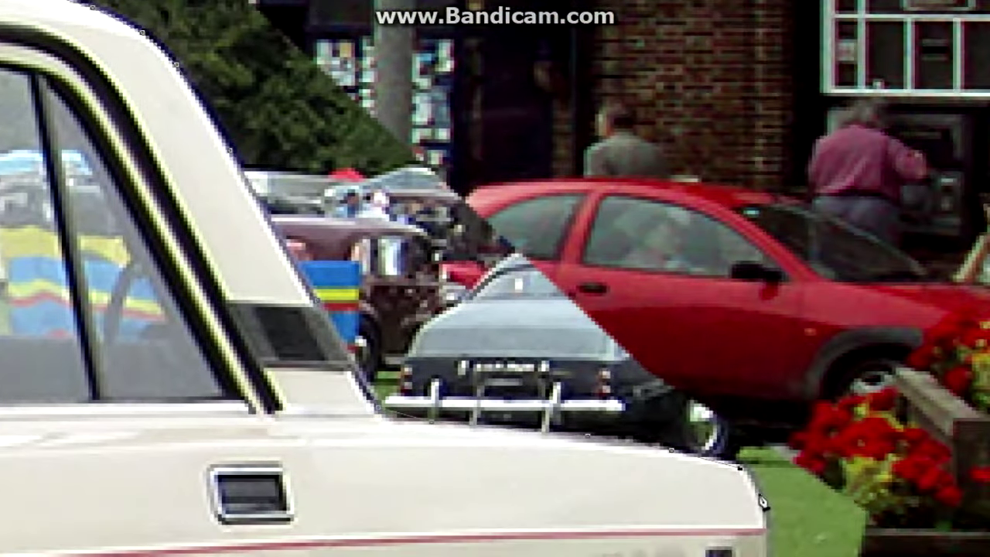
scroll(761, 438, down, 2)
scroll(731, 501, down, 1)
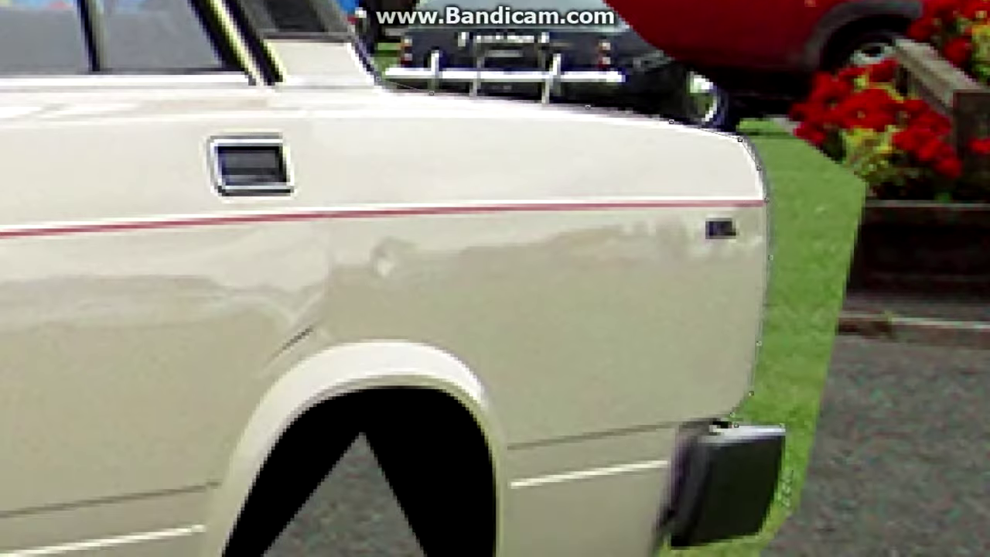
scroll(667, 542, down, 2)
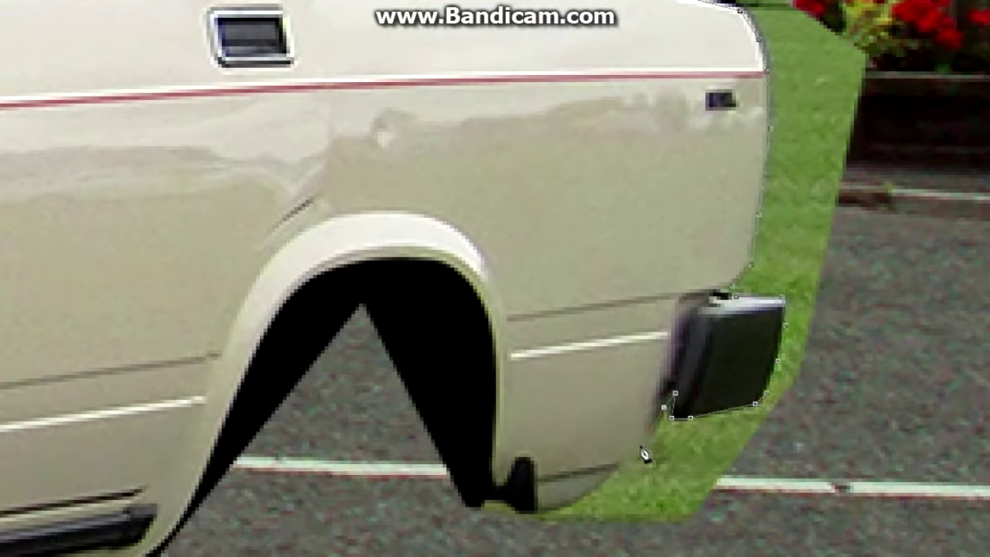
key(ctrl+minus)
key(ctrl+minus)
key(ctrl+minus)
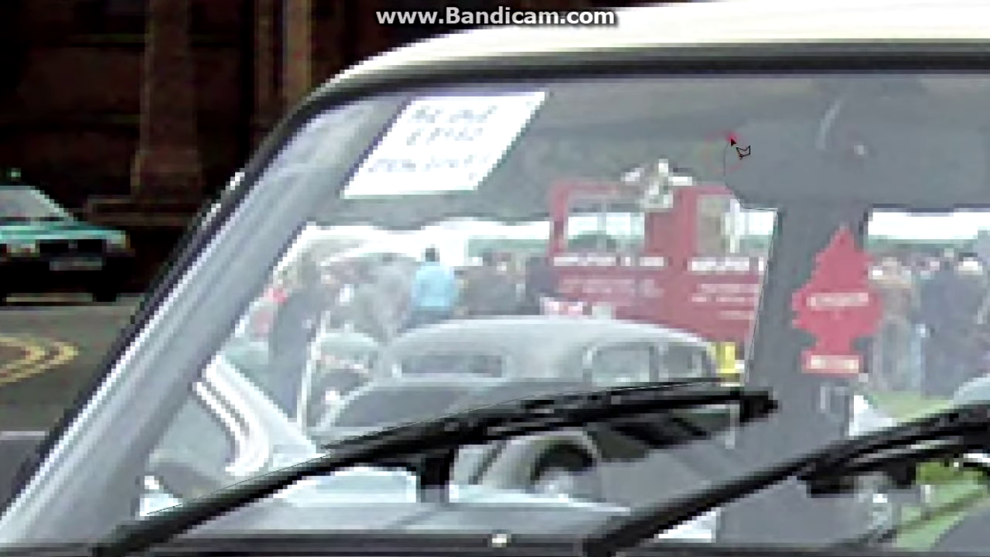
Content-Aware fill the windshield area and remove the paper sign from the glass
mouse_move(731, 141)
mouse_down()
mouse_move(537, 137)
mouse_move(338, 165)
mouse_move(135, 488)
mouse_up()
key(Delete)
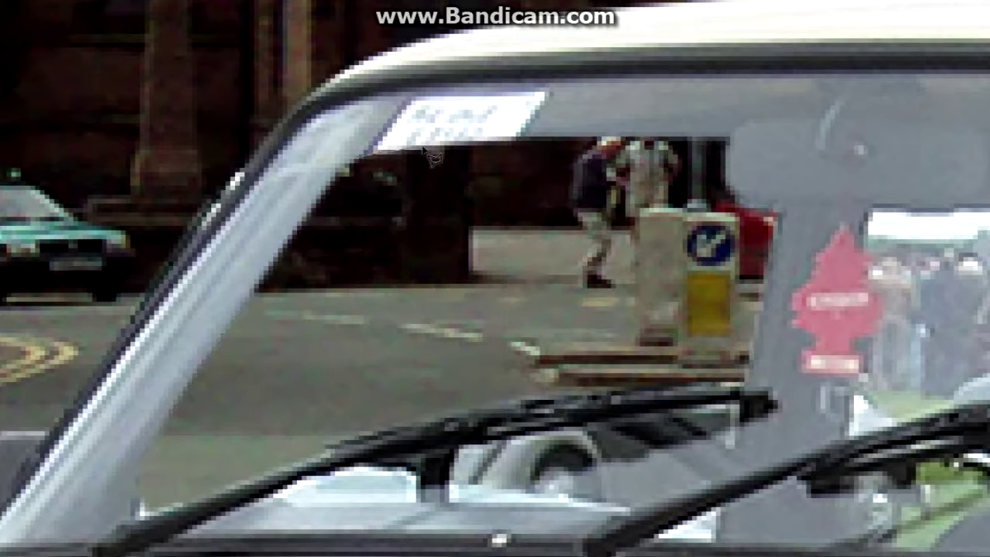
mouse_move(356, 166)
mouse_down()
mouse_move(458, 99)
mouse_move(352, 158)
mouse_up()
key(Delete)
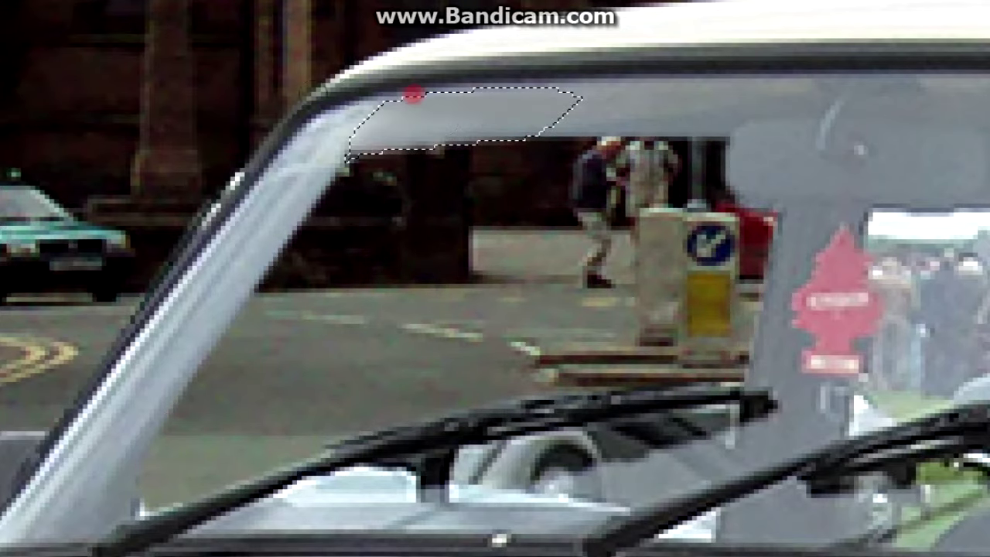
click(394, 96)
scroll(495, 279, down, 2)
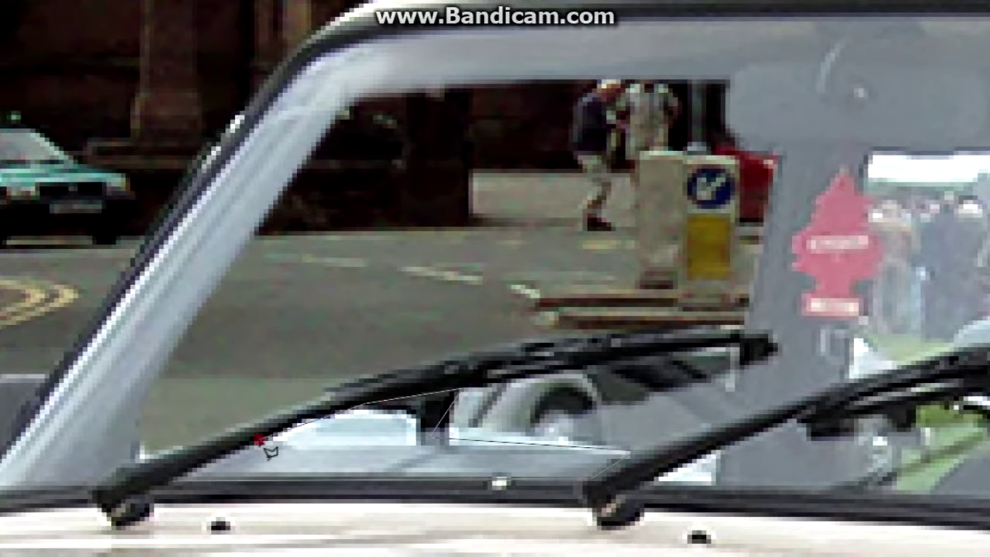
Outline the car reflection in the windshield and fill it away
click(469, 256)
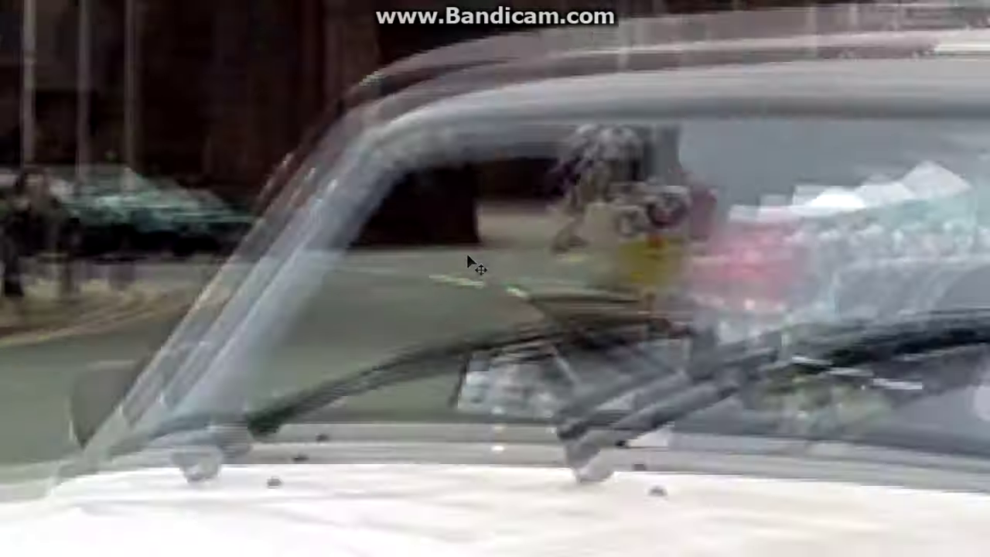
click(681, 395)
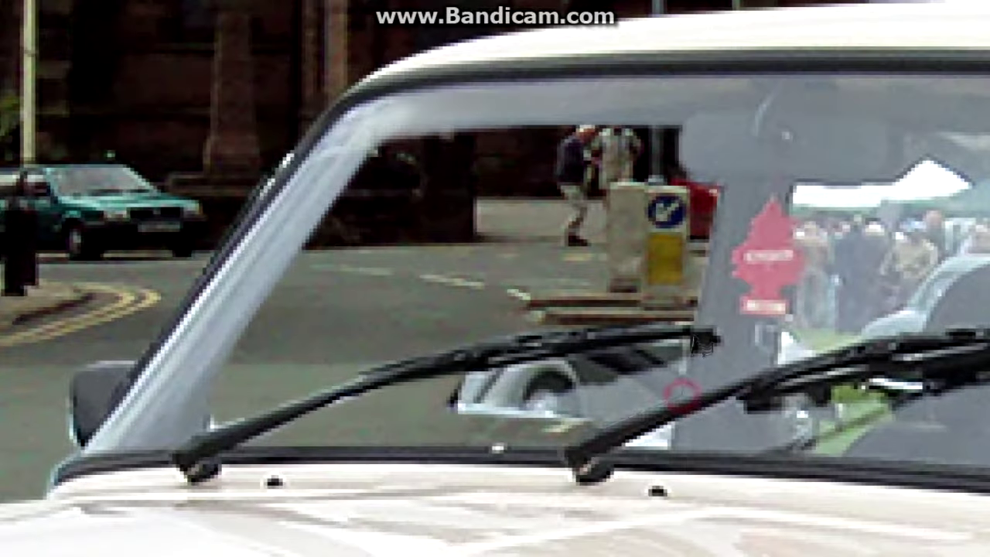
drag(681, 395, 675, 387)
key(Delete)
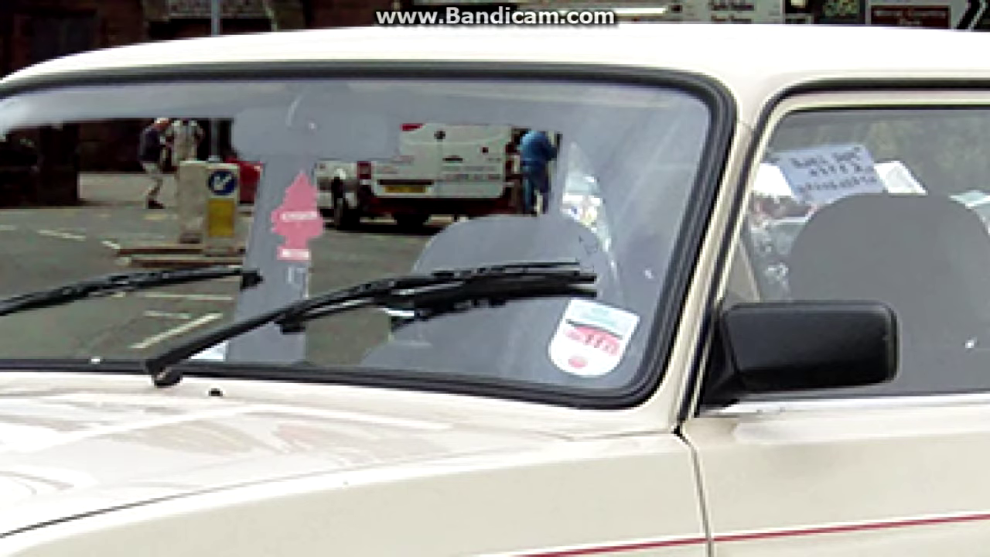
Content-Aware fill the side window's reflected sign, then trace the rear side window frame
click(622, 305)
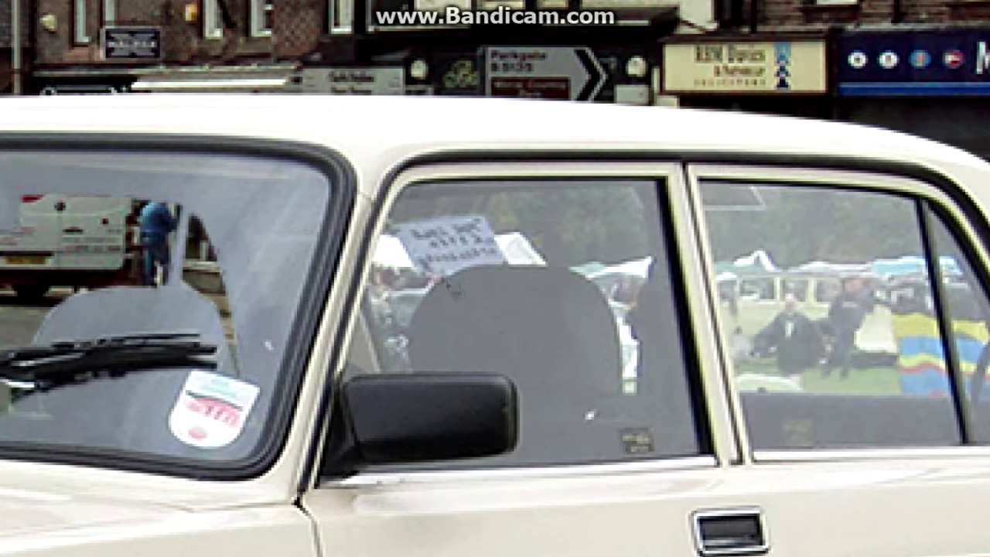
drag(388, 190, 633, 331)
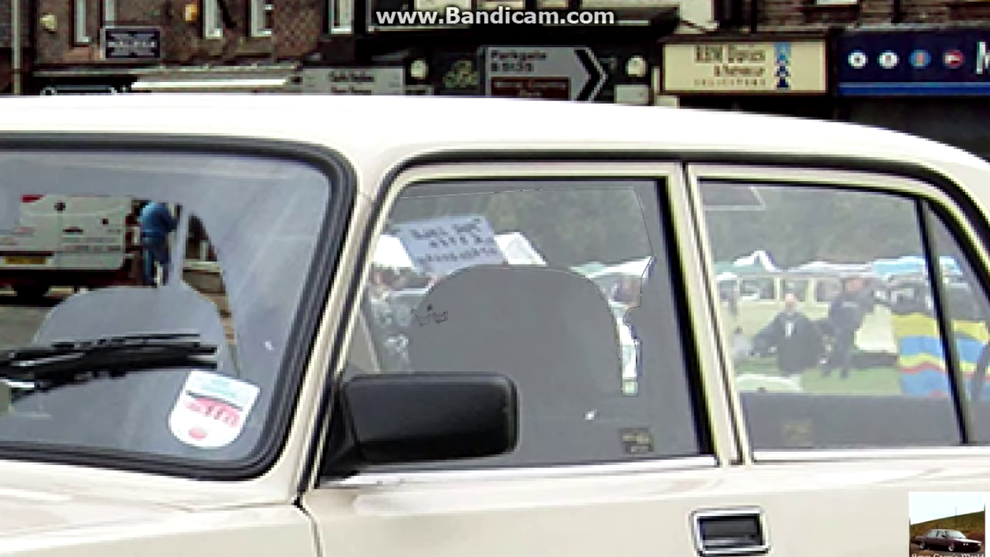
drag(418, 379, 389, 248)
right_click(442, 212)
click(475, 425)
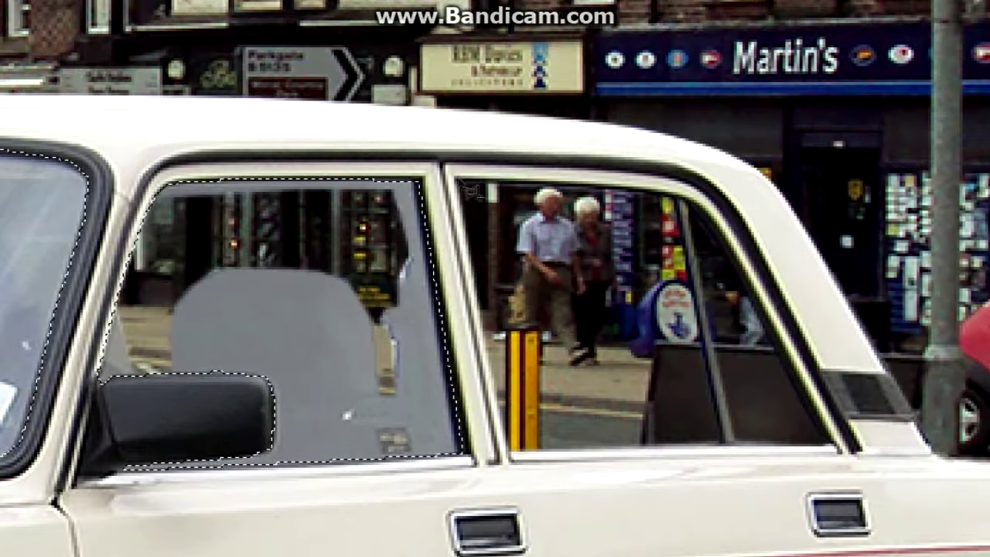
mouse_move(681, 208)
mouse_down()
mouse_move(731, 239)
mouse_move(778, 340)
mouse_move(857, 457)
mouse_move(515, 460)
mouse_up()
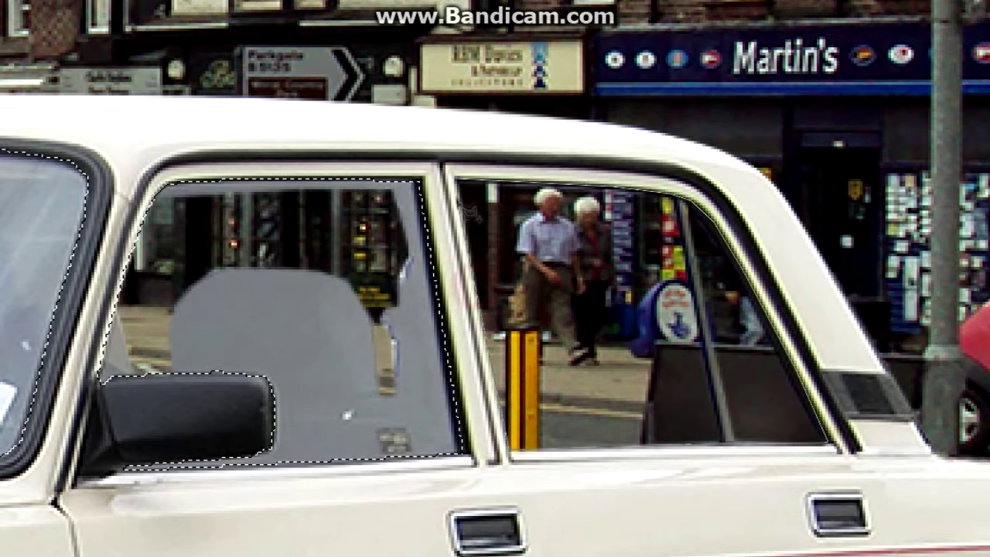
key(ctrl+minus)
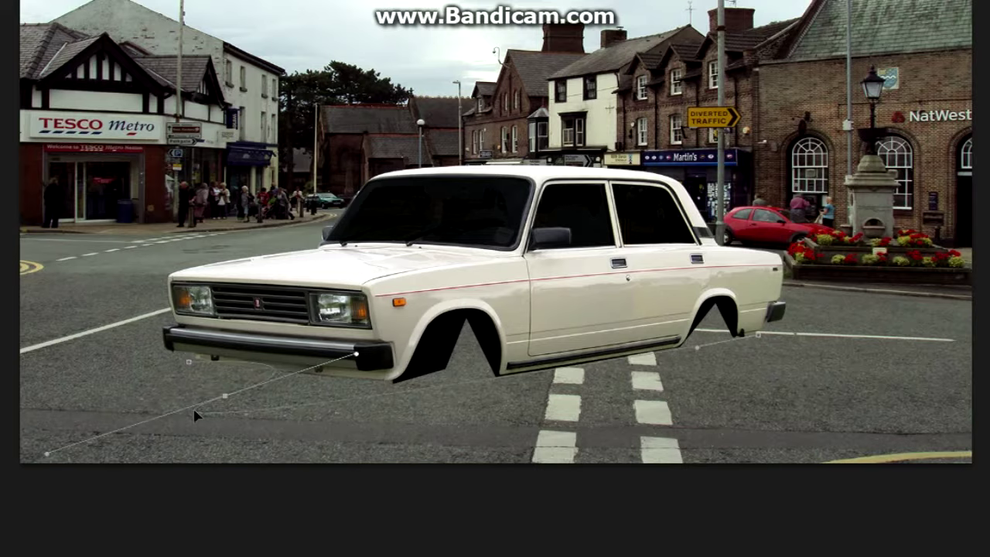
Extend the path below the car, make it a selection, and darken it into a shadow
drag(483, 352, 481, 389)
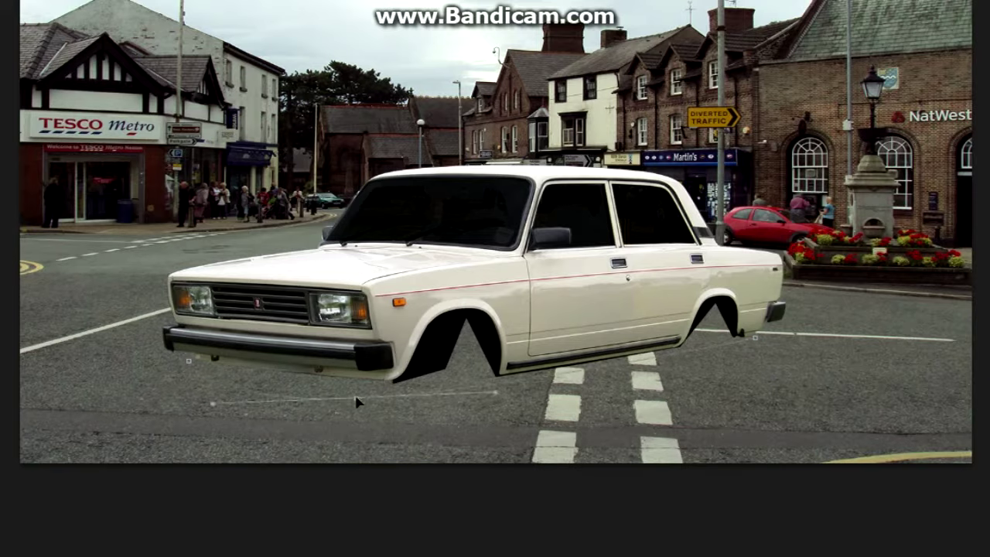
right_click(311, 340)
click(398, 97)
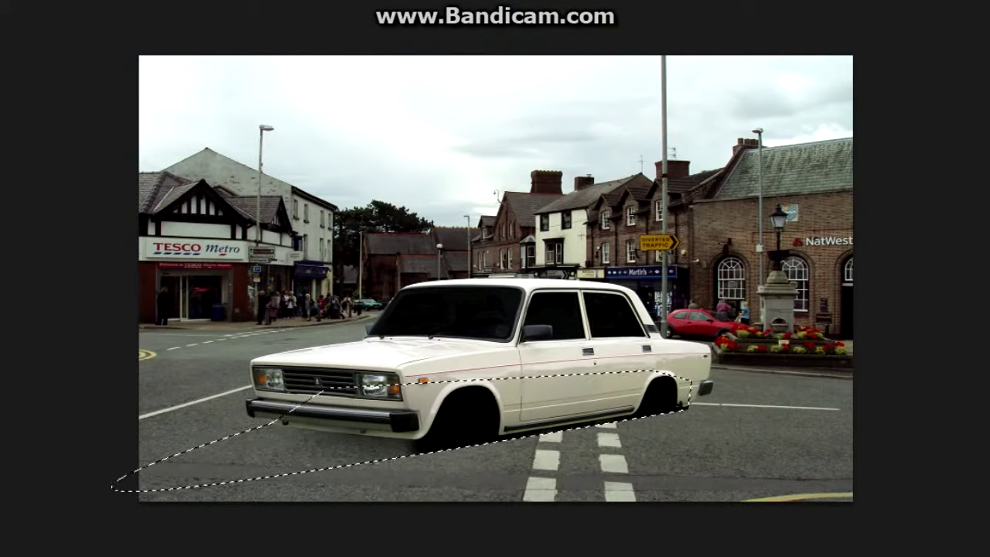
key(ctrl+d)
key(ctrl+minus)
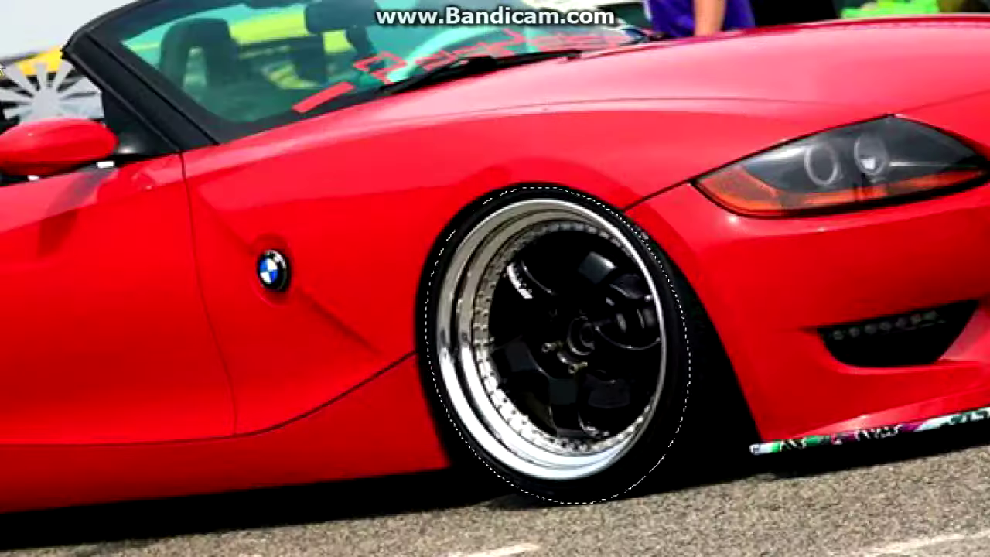
Select the BMW wheel, then move and rotate the pasted wheel onto the Lada
mouse_move(704, 304)
mouse_down()
mouse_move(749, 422)
mouse_move(724, 478)
mouse_up()
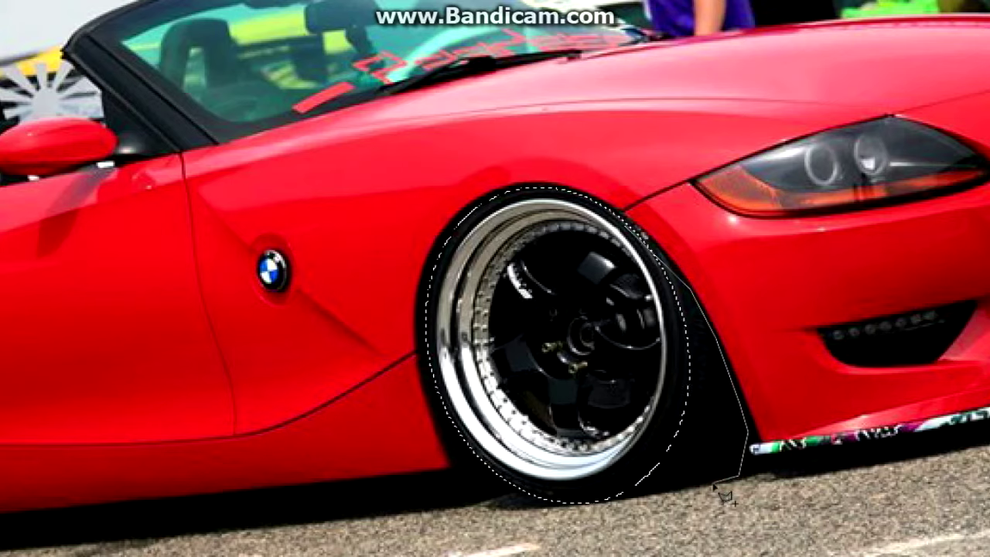
click(625, 499)
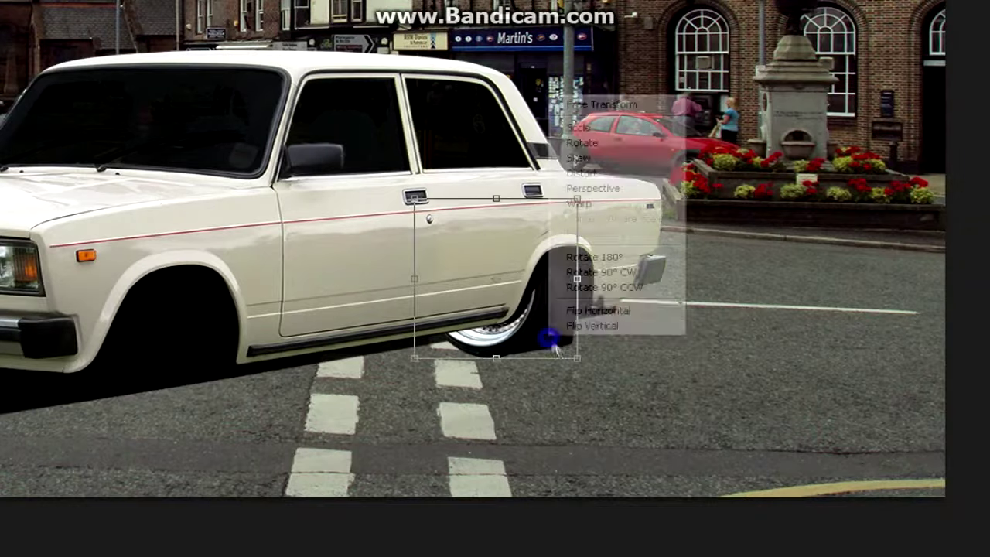
drag(553, 335, 603, 422)
drag(680, 319, 685, 347)
mouse_move(612, 417)
mouse_down()
mouse_move(194, 325)
mouse_move(622, 410)
mouse_move(193, 325)
mouse_up()
key(Return)
Position a wheel in the front arch, stretching it down to the road
right_click(637, 392)
click(691, 328)
key(ctrl+plus)
key(ctrl+plus)
mouse_move(302, 531)
mouse_down()
mouse_move(309, 537)
mouse_move(302, 531)
mouse_up()
drag(295, 247, 294, 244)
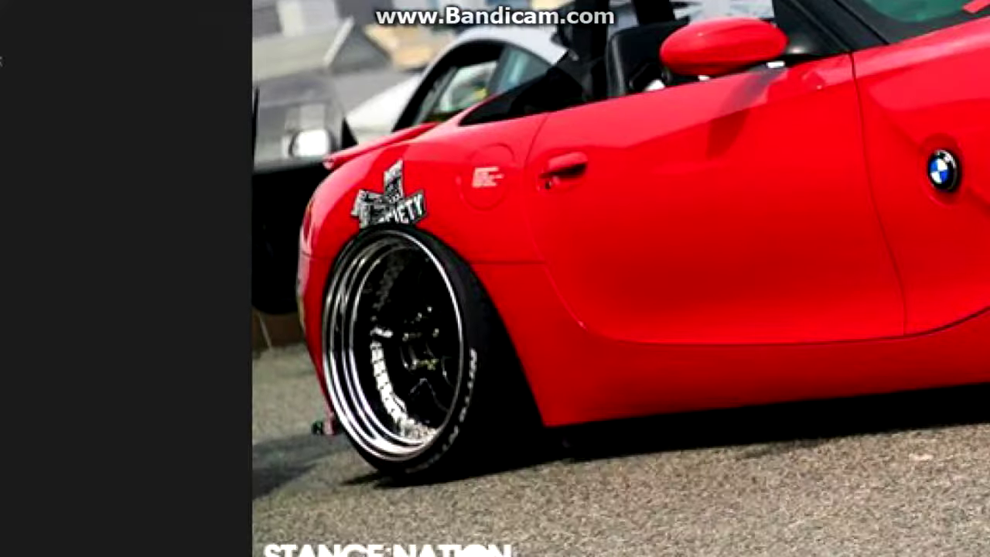
Select another BMW wheel including the tyre's lower part
key(l)
mouse_move(424, 229)
mouse_down()
mouse_move(544, 464)
mouse_move(395, 483)
mouse_up()
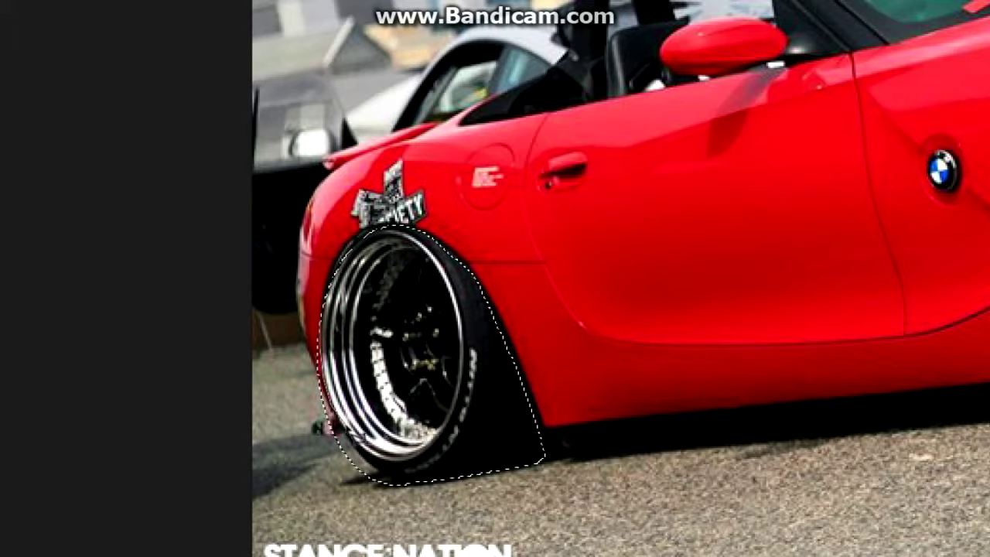
click(343, 505)
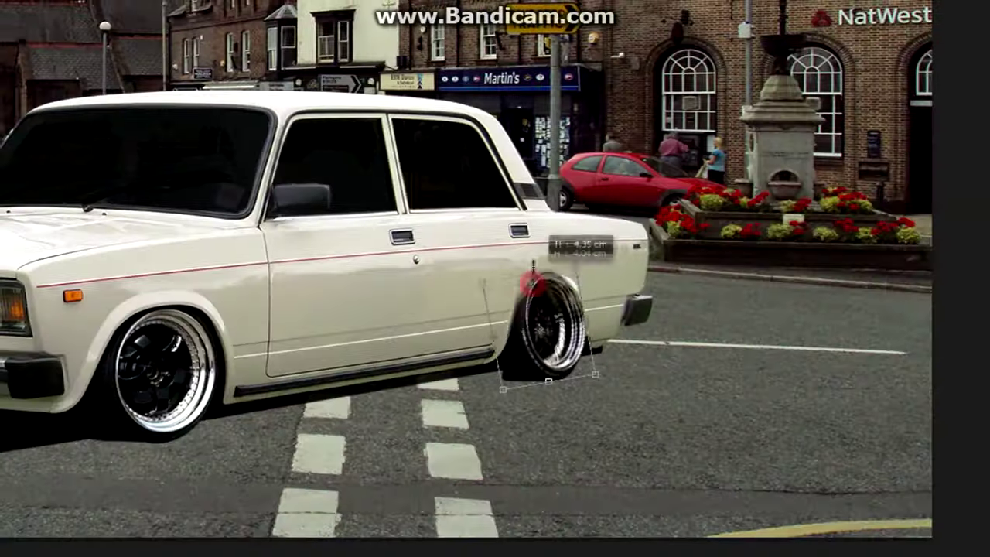
Resize the rear wheel to fit its arch and tilt it about -6.7°
drag(532, 272, 533, 277)
drag(581, 314, 585, 324)
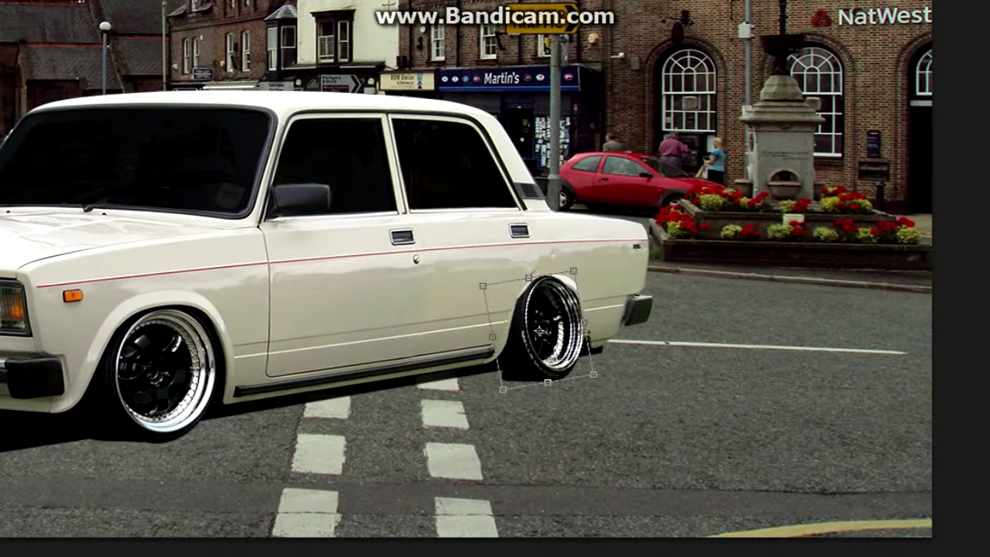
mouse_move(604, 267)
mouse_down()
mouse_move(617, 238)
mouse_move(632, 245)
mouse_up()
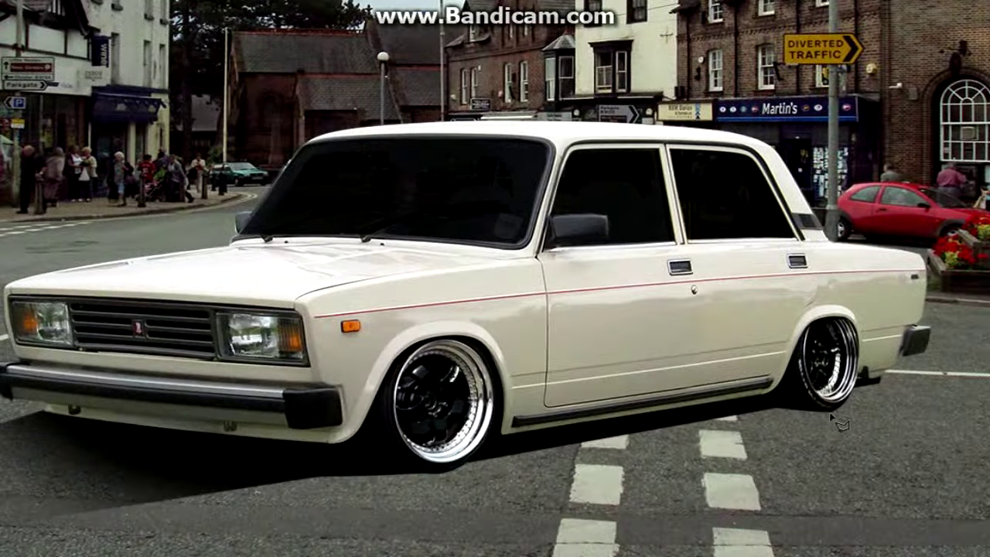
Close the Polygonal Lasso selection of road beneath the sill between the wheels
click(822, 416)
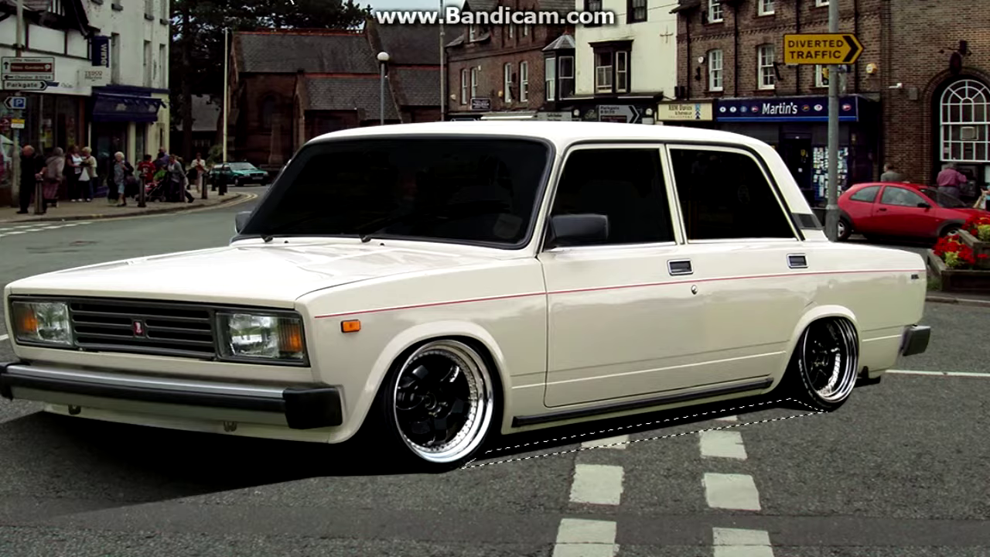